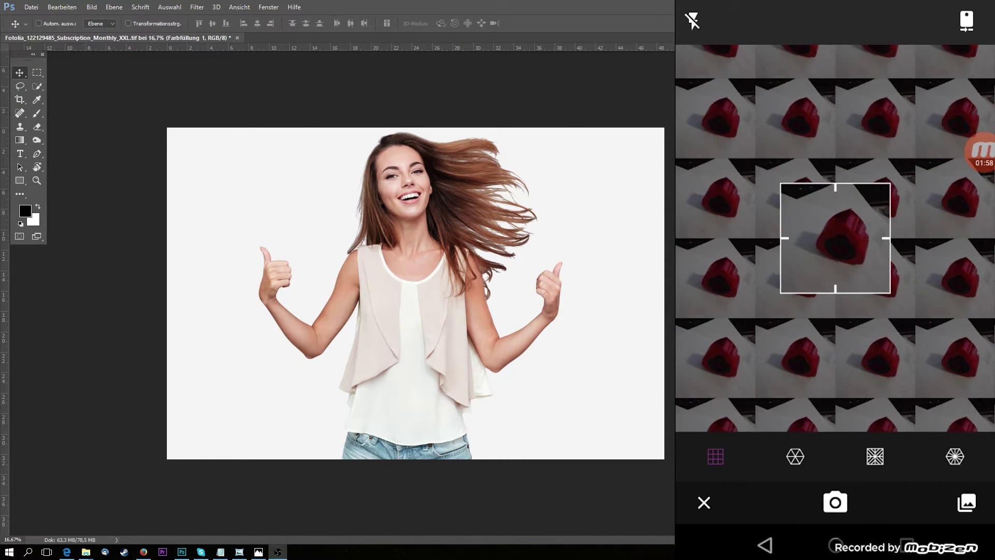
Choose the triangle kaleidoscope mode in Adobe Capture, freeze the preview and capture the red pattern.
left_click(795, 456)
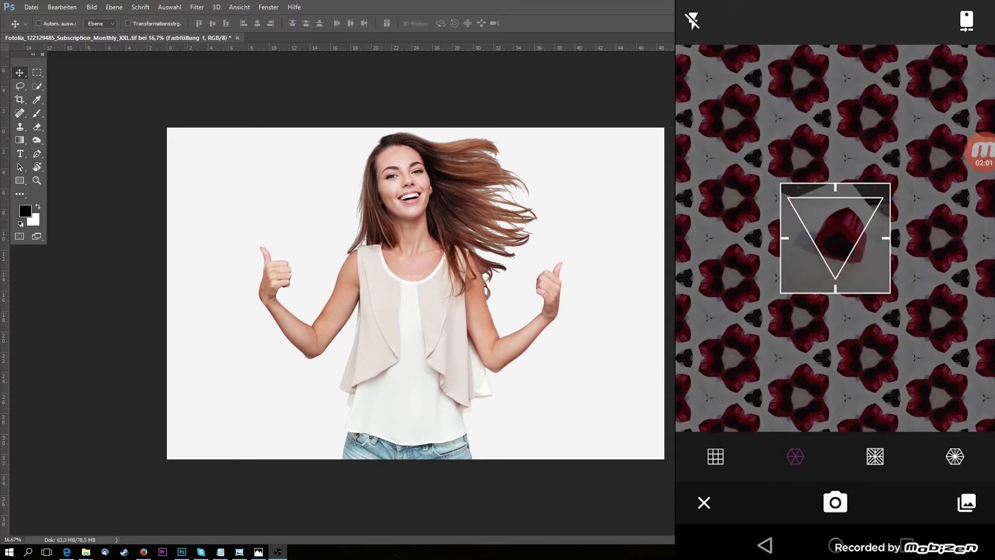
left_click(875, 456)
left_click(954, 456)
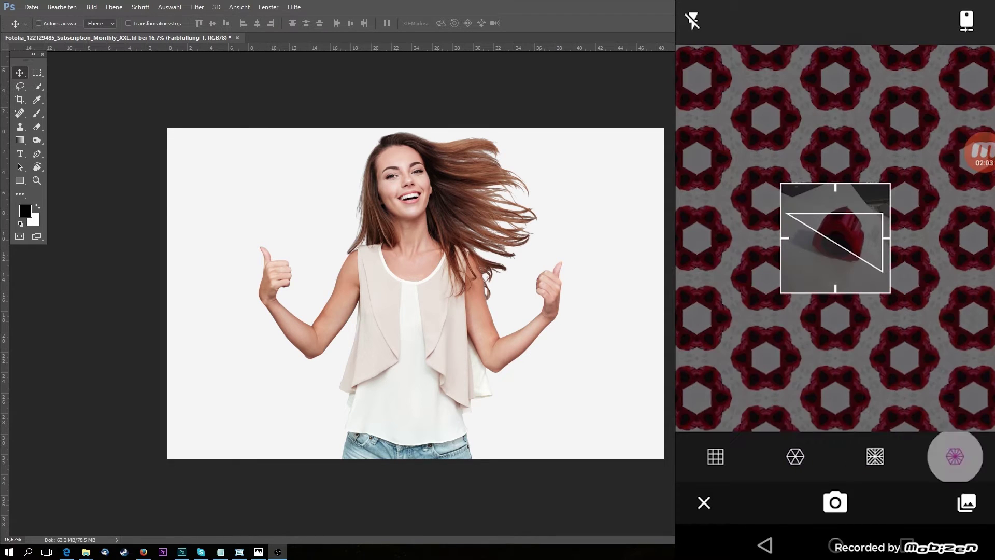
left_click(795, 456)
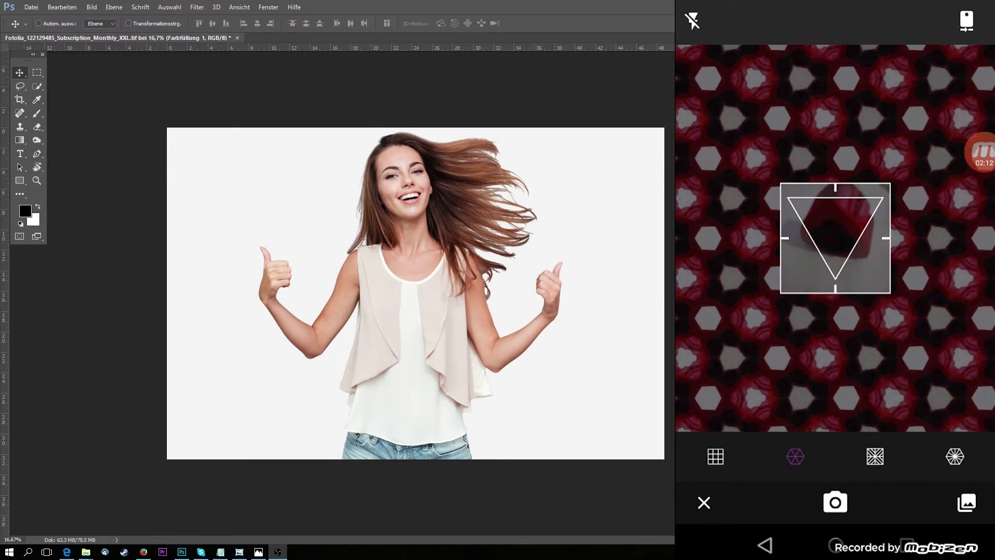
left_click(835, 238)
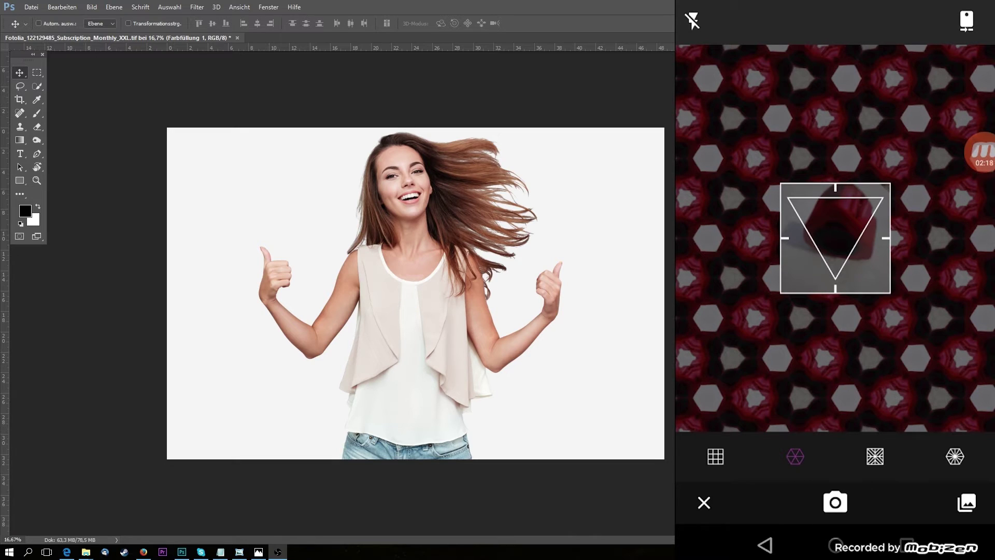
left_click(835, 502)
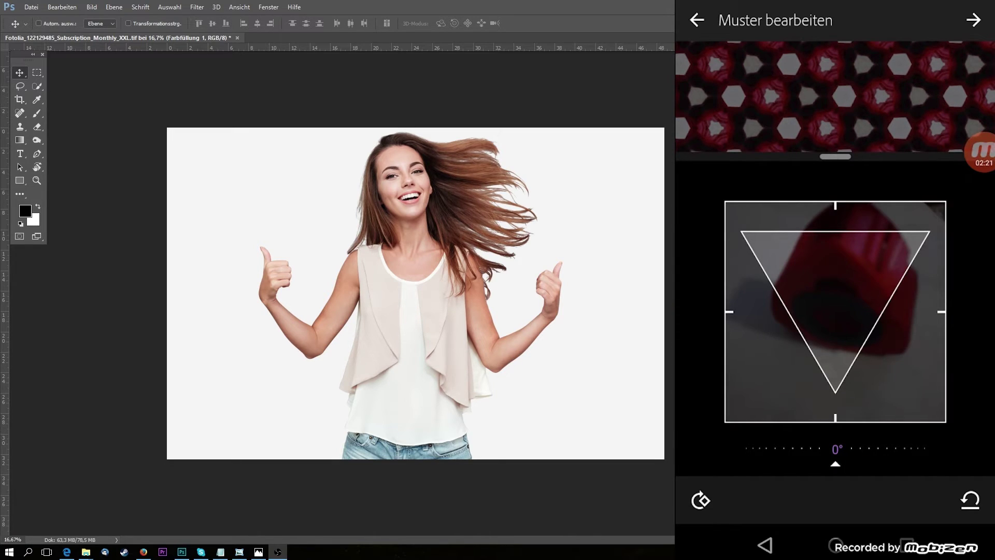
Rotate the pattern source to about 39° and advance to the full-screen Vorschau preview.
mouse_move(881, 449)
left_mouse_down()
mouse_move(799, 448)
mouse_move(808, 448)
left_mouse_up()
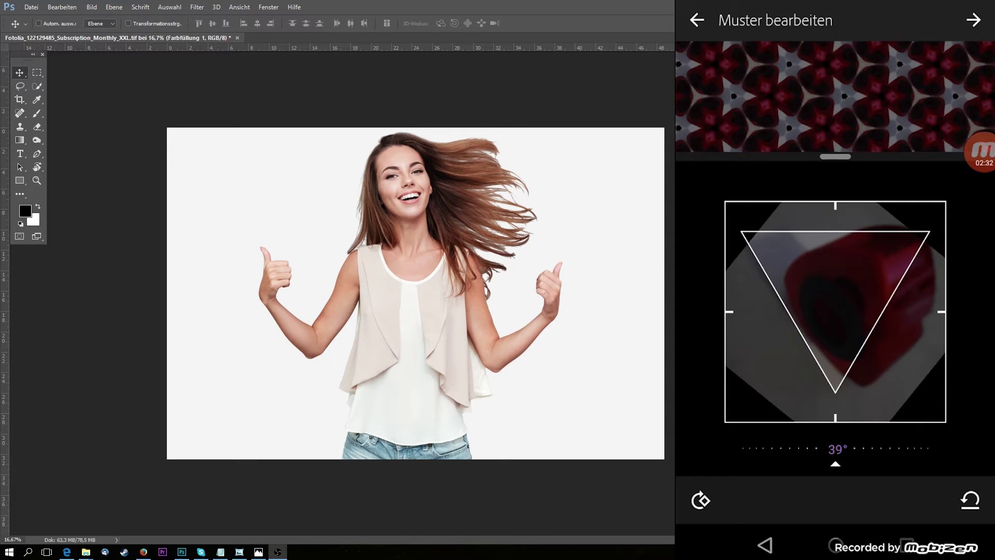
left_click(973, 19)
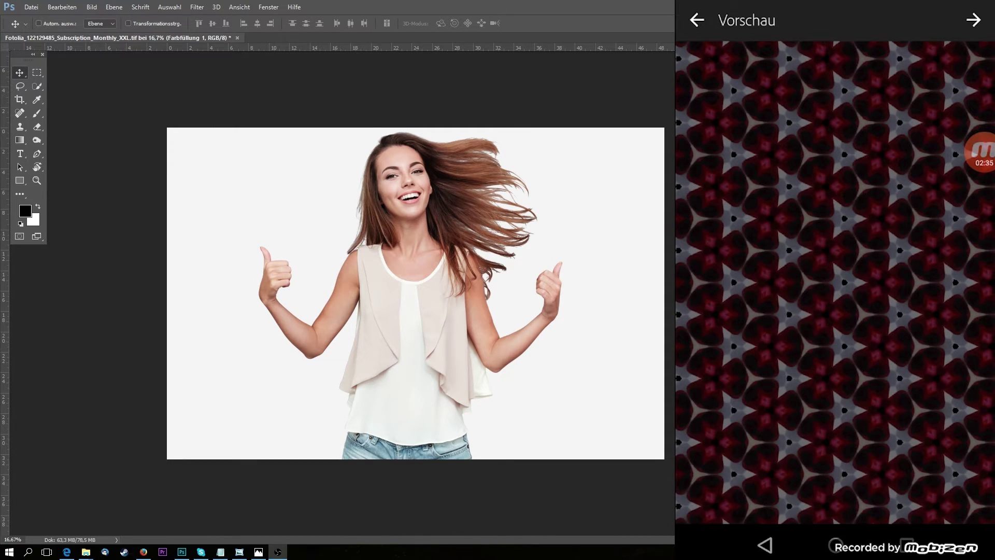
Zoom out the pattern preview so the red kaleidoscope tiles appear smaller.
scroll(835, 283, "down", 5)
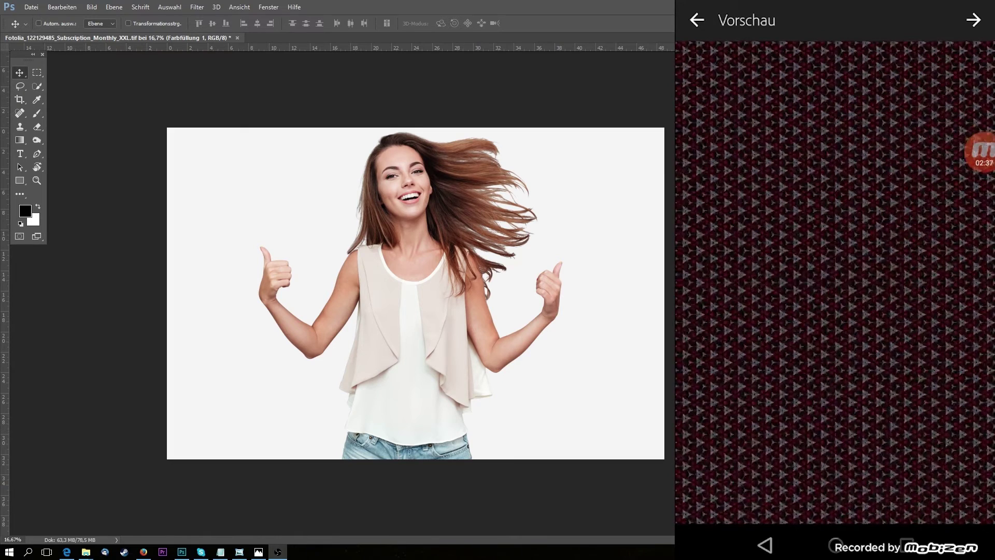
scroll(835, 282, "up", 5)
scroll(835, 282, "down", 2)
scroll(835, 283, "down", 3)
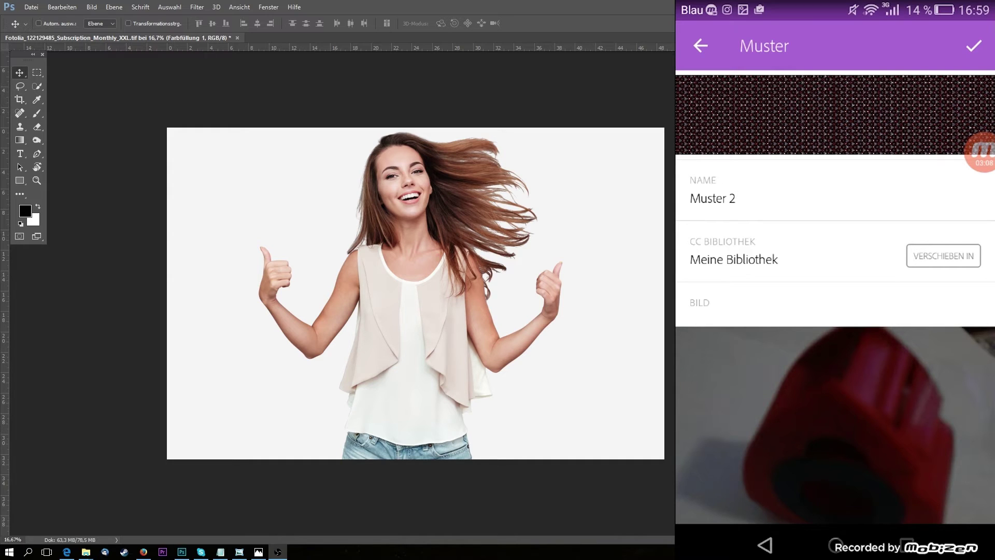
Name the pattern 'Tutorialmuster' and save it to Meine Bibliothek.
type("T")
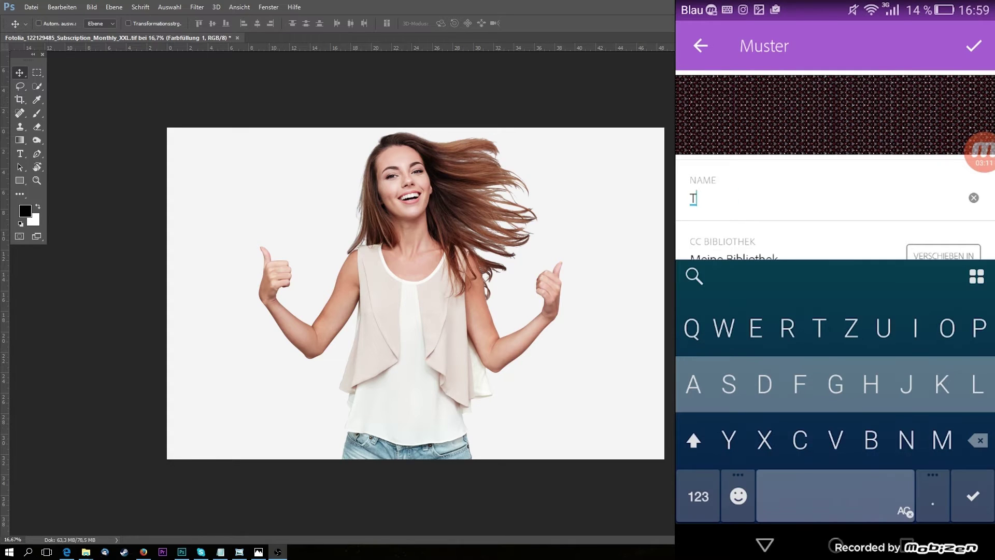
type("utorial")
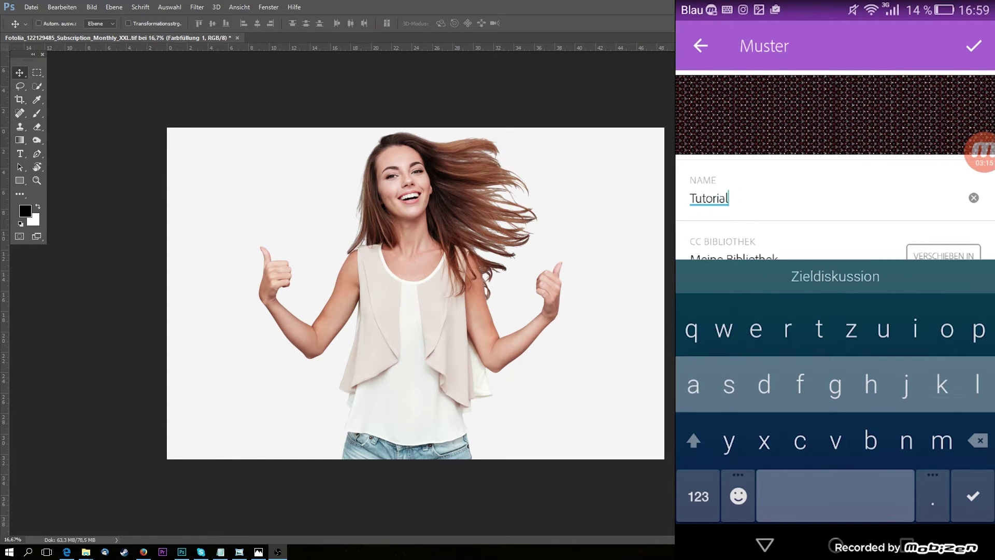
type("muster")
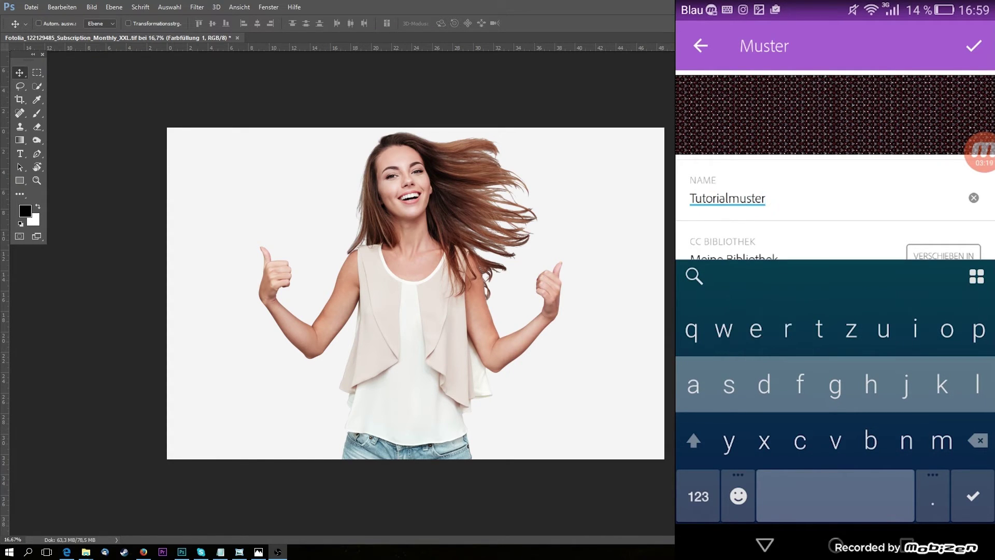
left_click(974, 46)
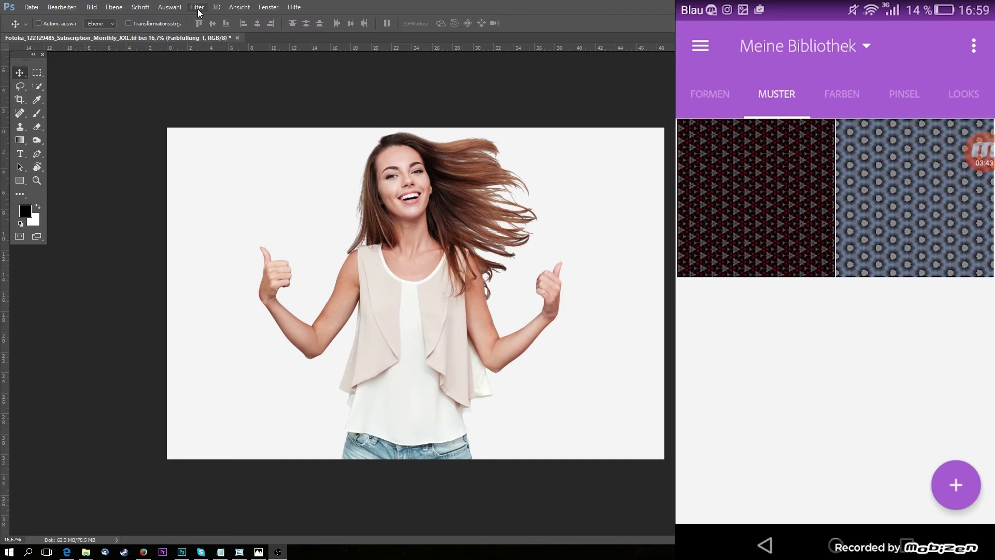
Show the Libraries panel, sync it, and apply Tutorialmuster as a pattern fill layer.
left_click(269, 6)
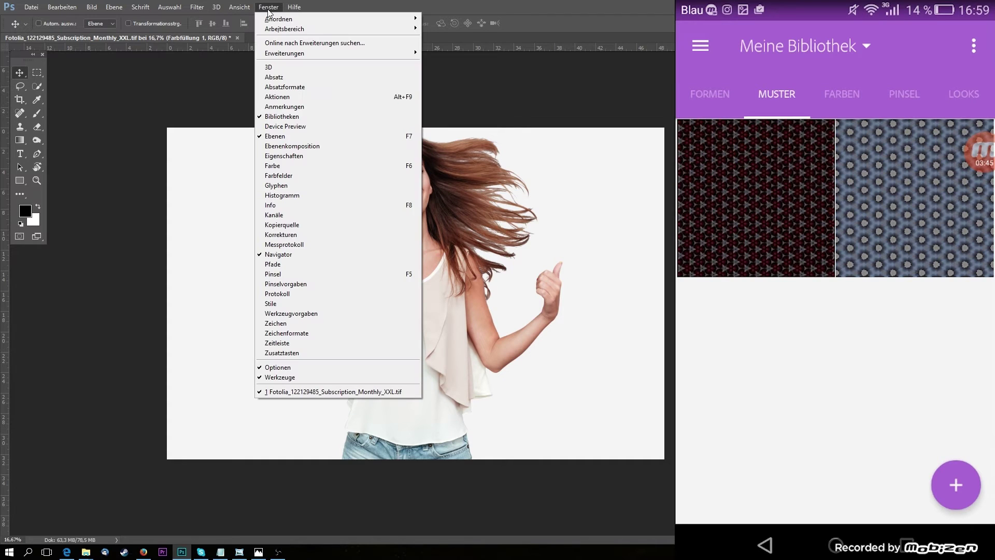
left_click(299, 117)
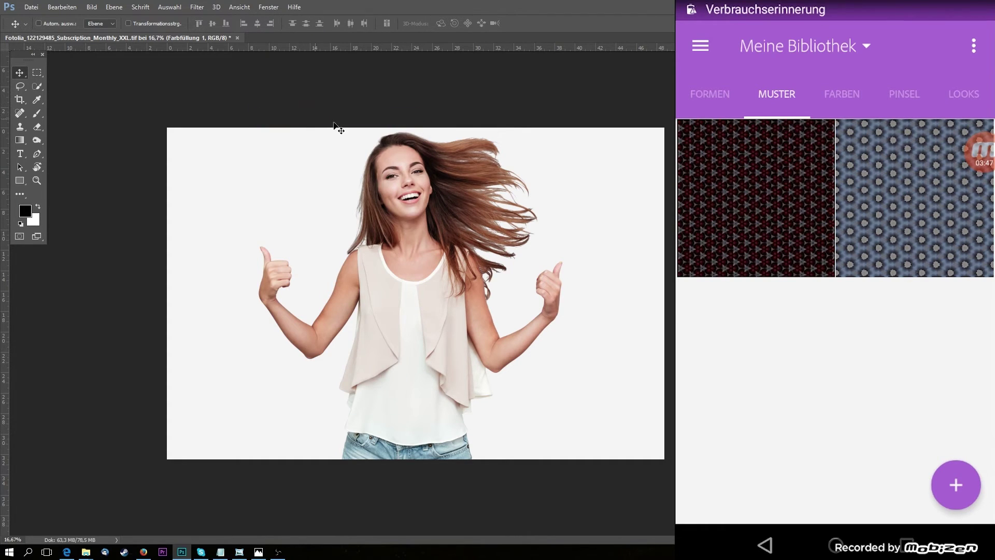
left_click(270, 7)
left_click(299, 116)
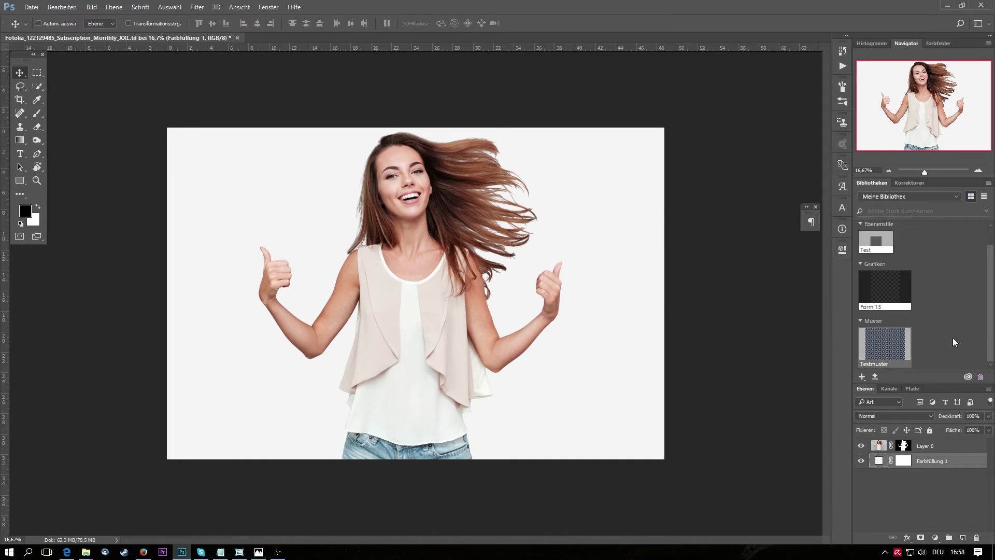
left_click(969, 378)
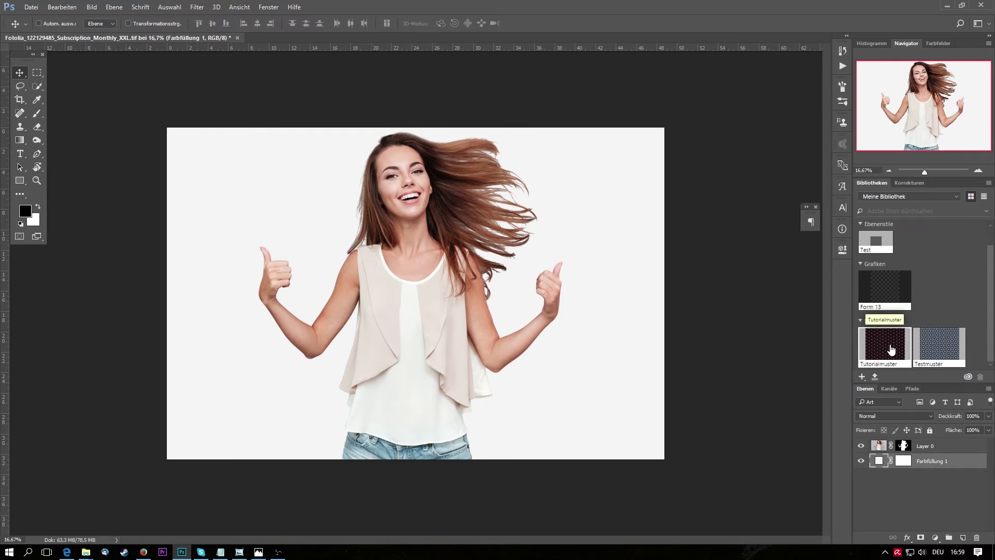
left_click(892, 349)
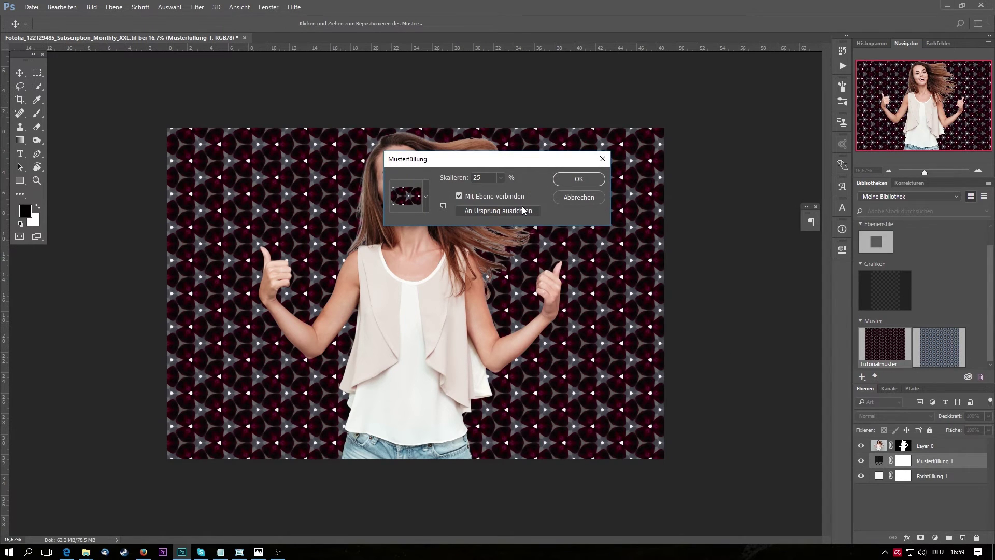
Set the Tutorialmuster pattern fill's scale to 23% and confirm with OK.
left_click(426, 196)
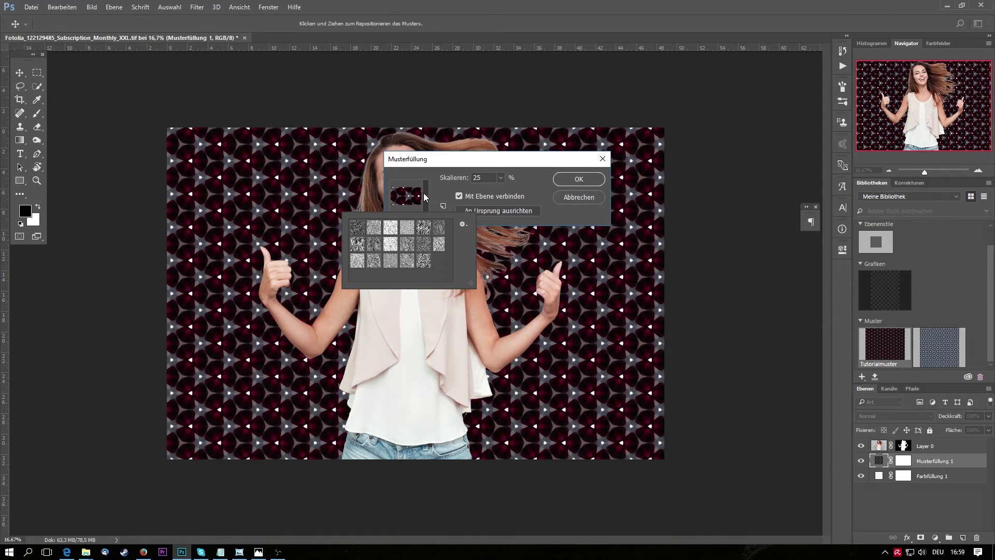
left_click(424, 196)
left_click(500, 177)
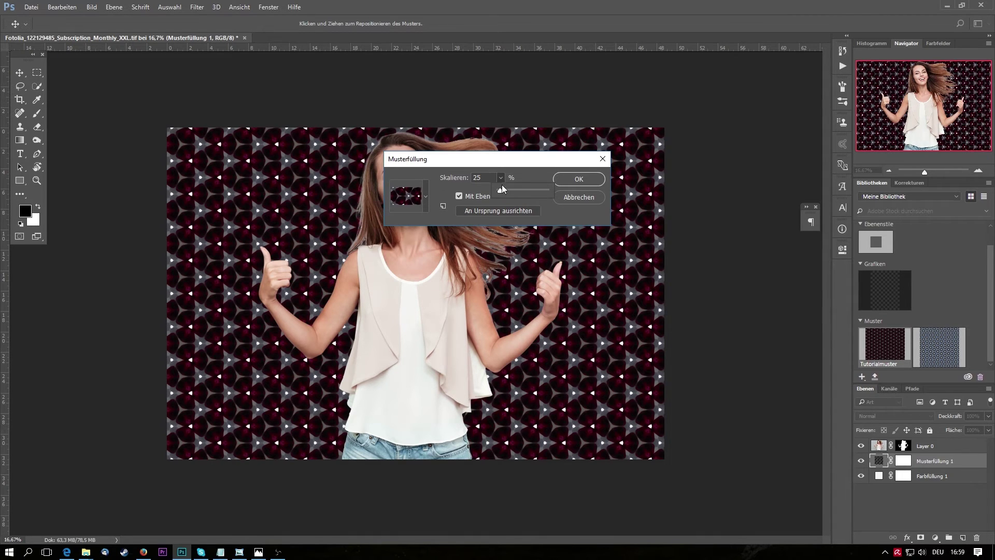
mouse_move(502, 195)
left_mouse_down()
mouse_move(524, 196)
mouse_move(506, 193)
left_mouse_up()
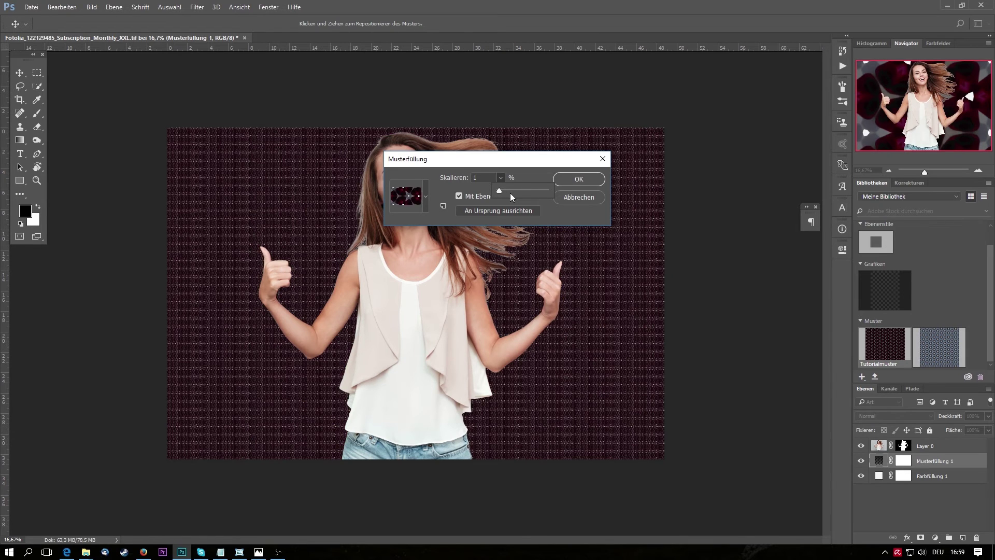
left_click_drag(506, 194, 503, 195)
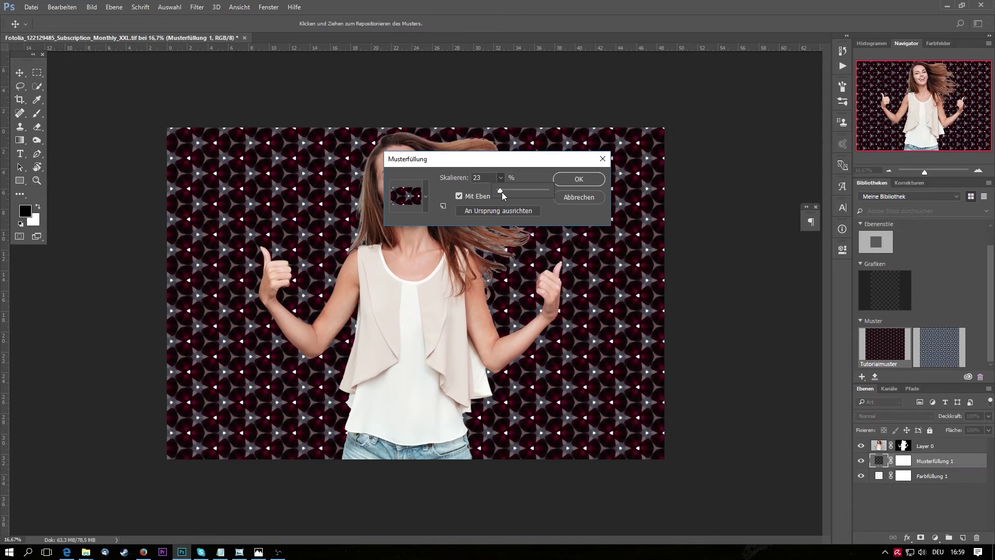
left_click(590, 180)
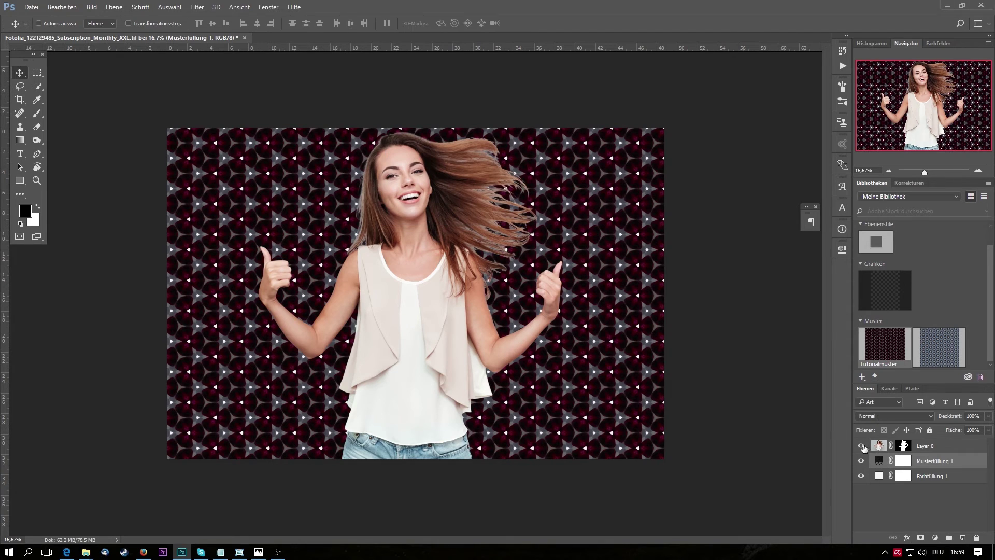
left_click(861, 445)
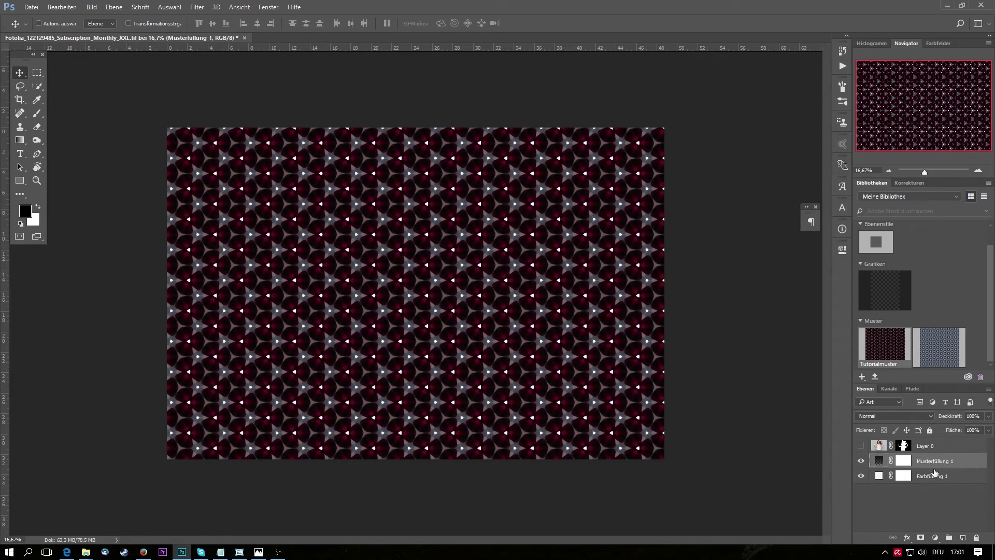
left_click(862, 445)
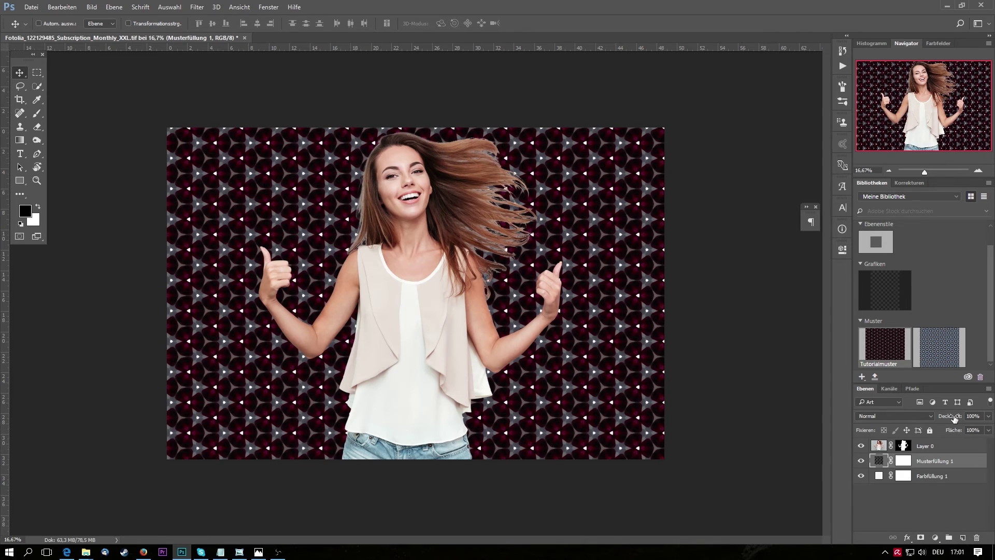
Give the Tutorialmuster layer 86% opacity and Lineares Licht blend mode, then enlarge the layers list.
left_click_drag(954, 418, 944, 418)
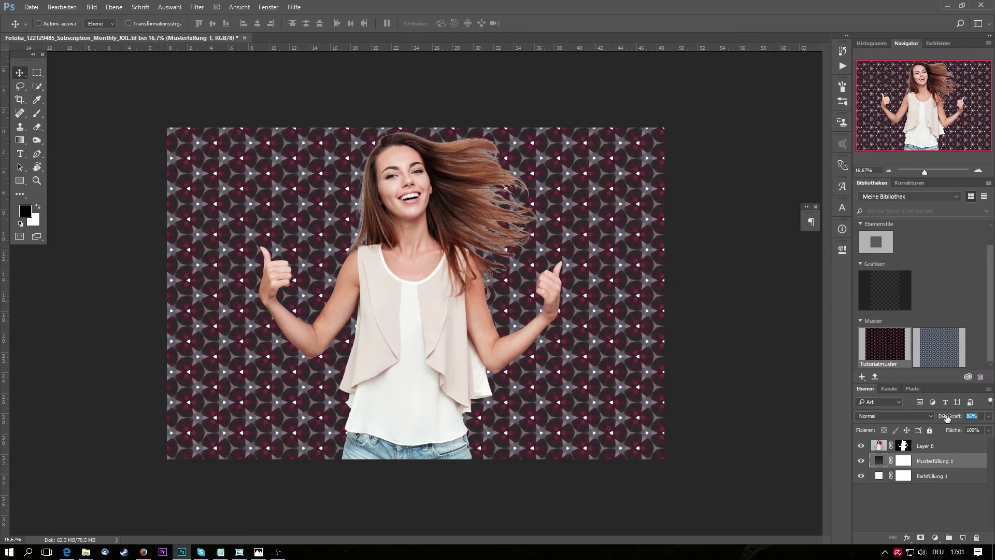
left_click_drag(944, 419, 952, 419)
left_click(917, 417)
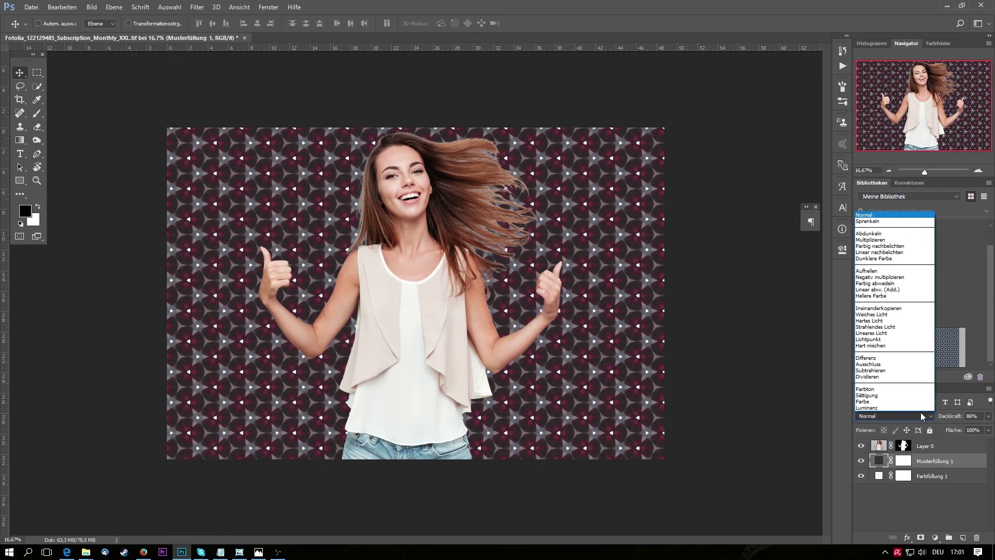
left_click(903, 333)
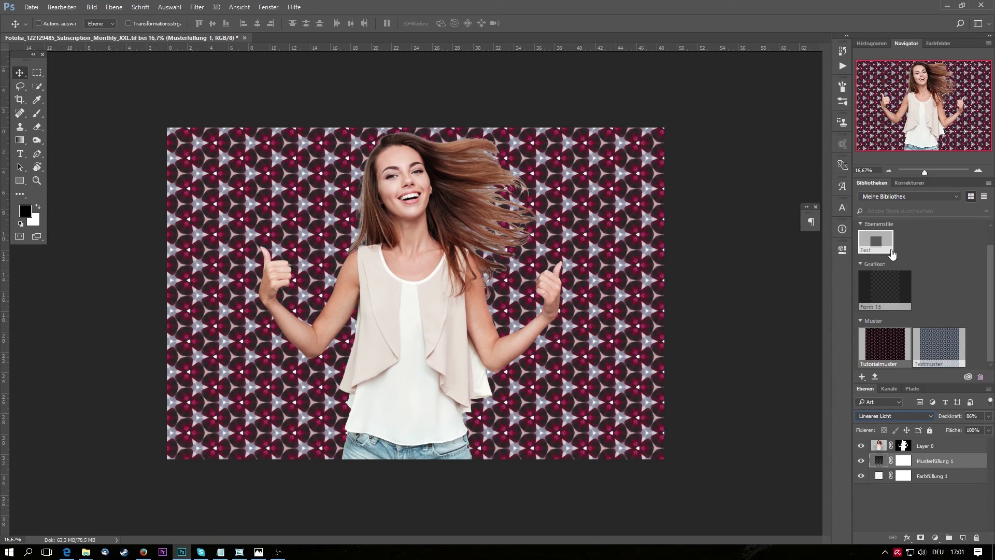
left_click_drag(915, 384, 916, 257)
Return from the Channels tab to Layers and show the Adjustments panel above it.
left_click(894, 264)
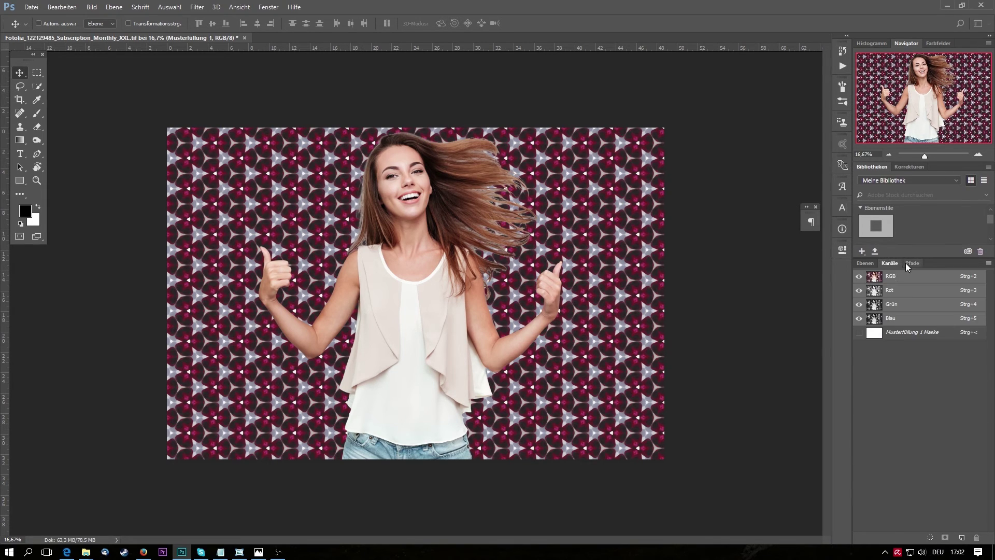
left_click(865, 262)
left_click(910, 166)
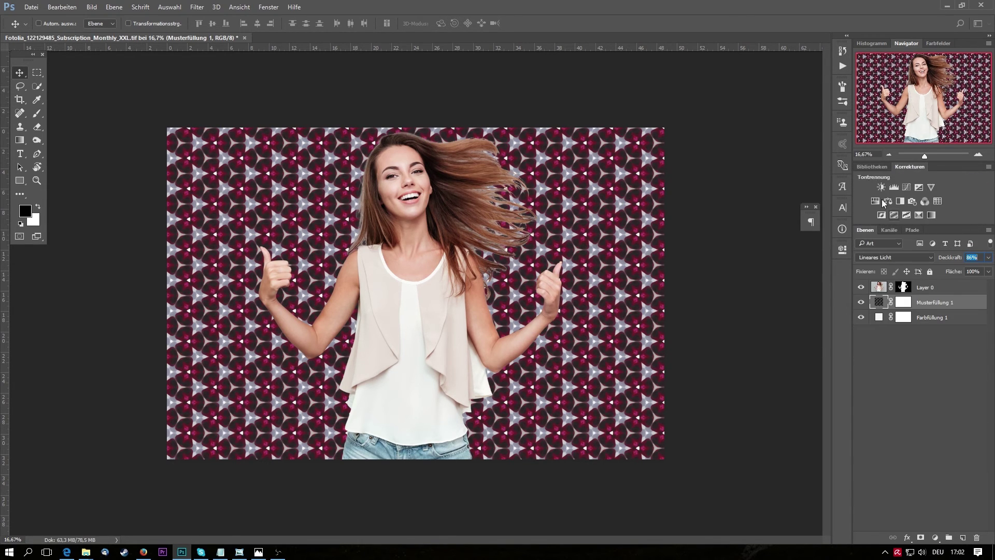